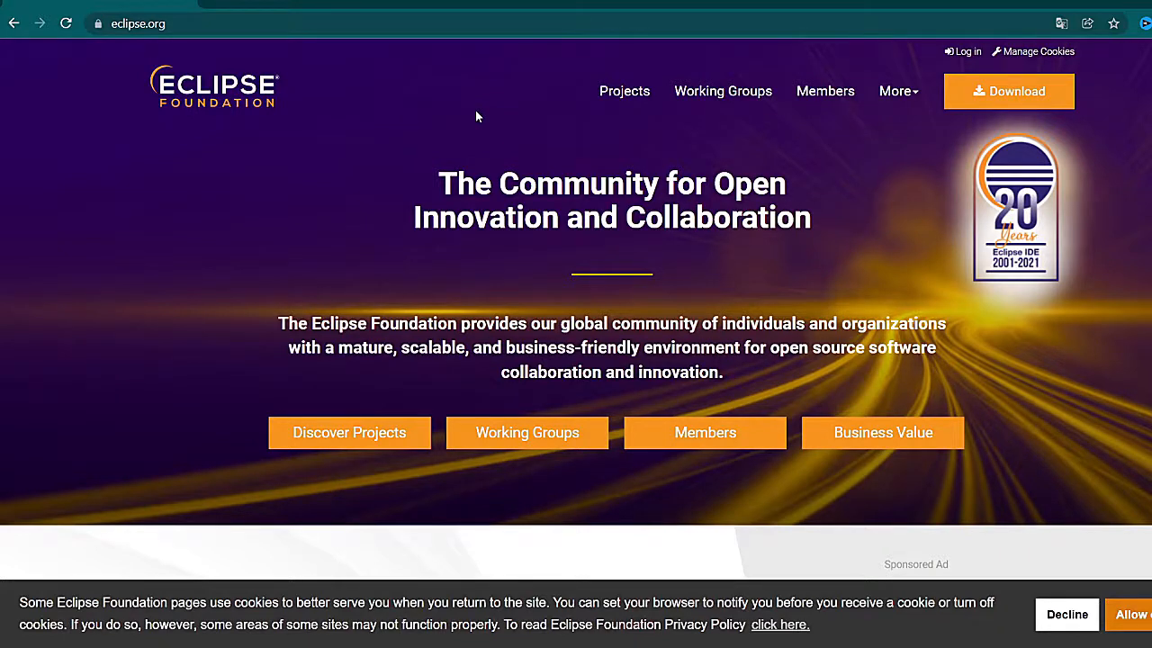
Download the Eclipse IDE 2021-12 x86_64 Windows installer from the Eclipse Foundation downloads page
left_click(982, 94)
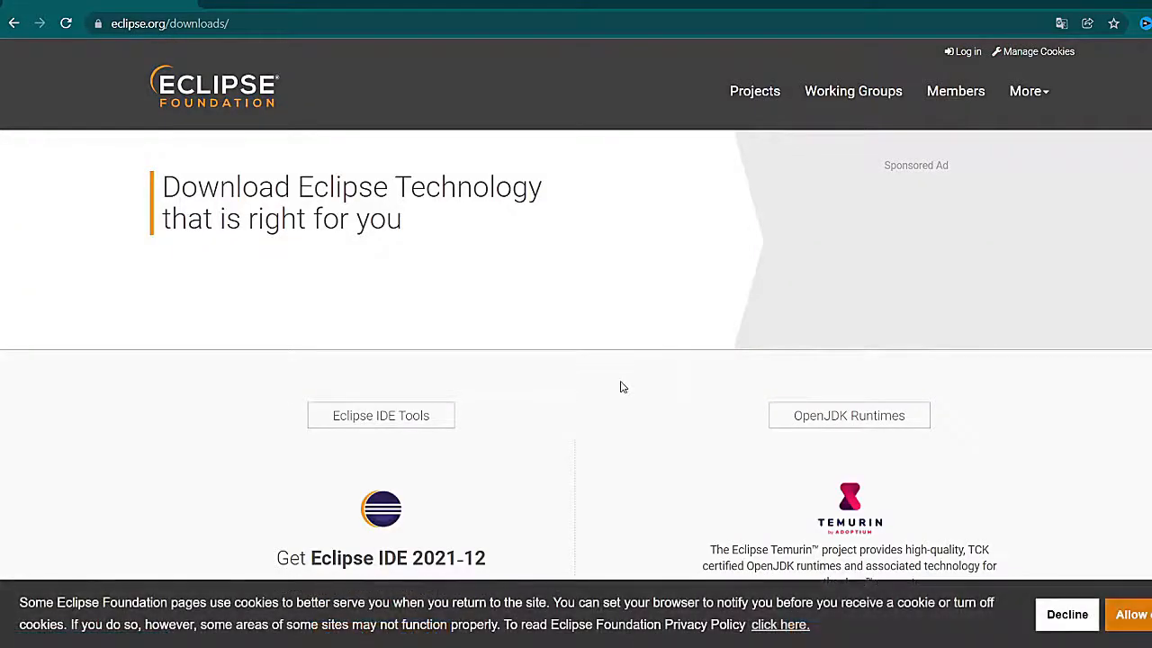
scroll(620, 387, "down", 2)
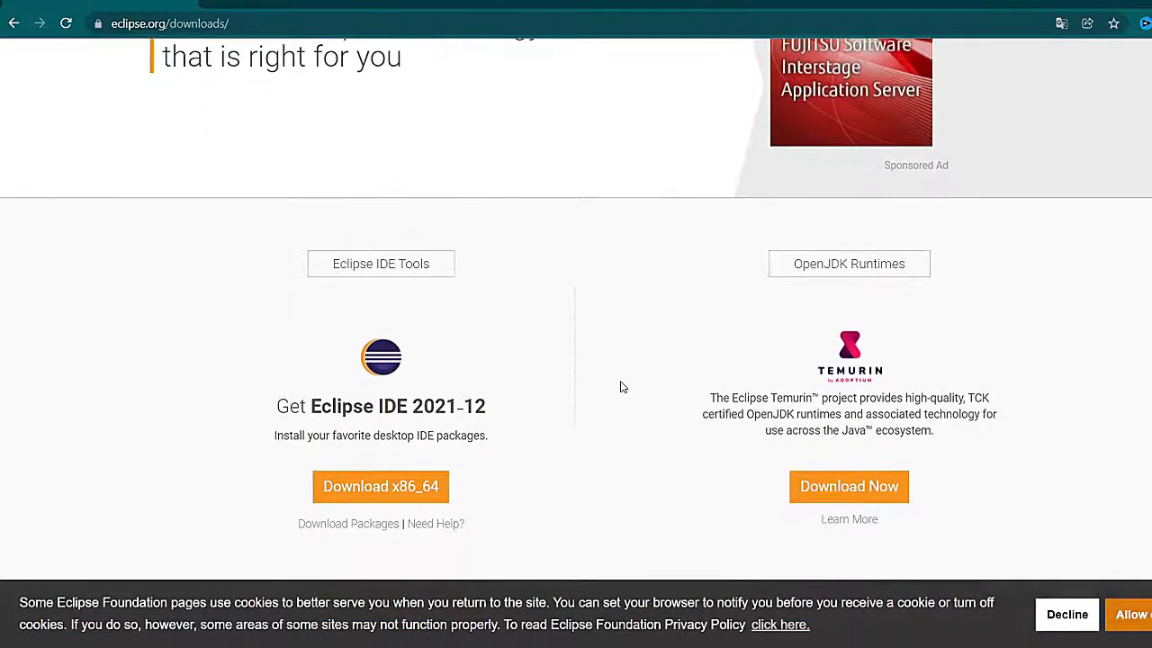
scroll(621, 415, "down", 2)
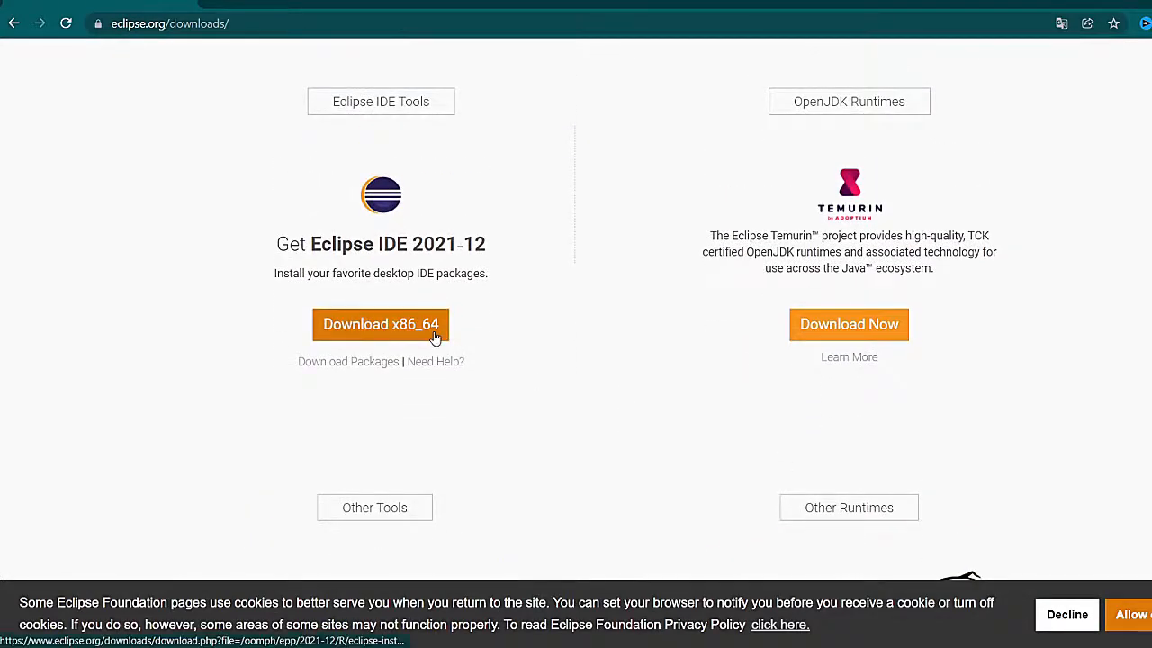
scroll(432, 340, "up", 2)
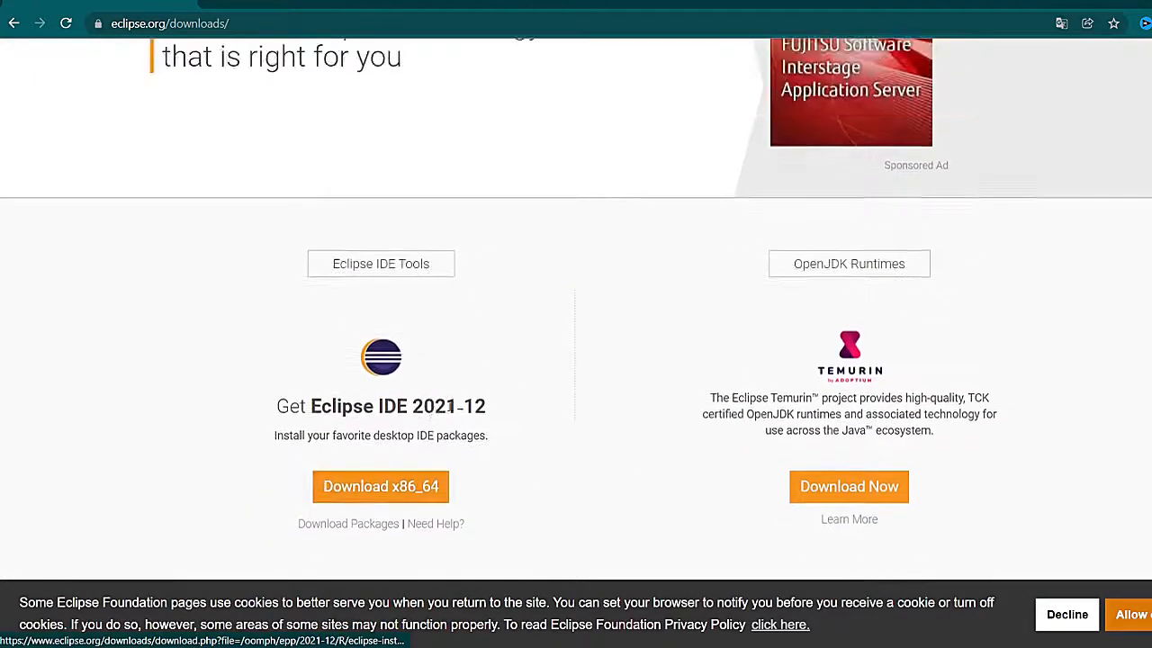
left_click(431, 500)
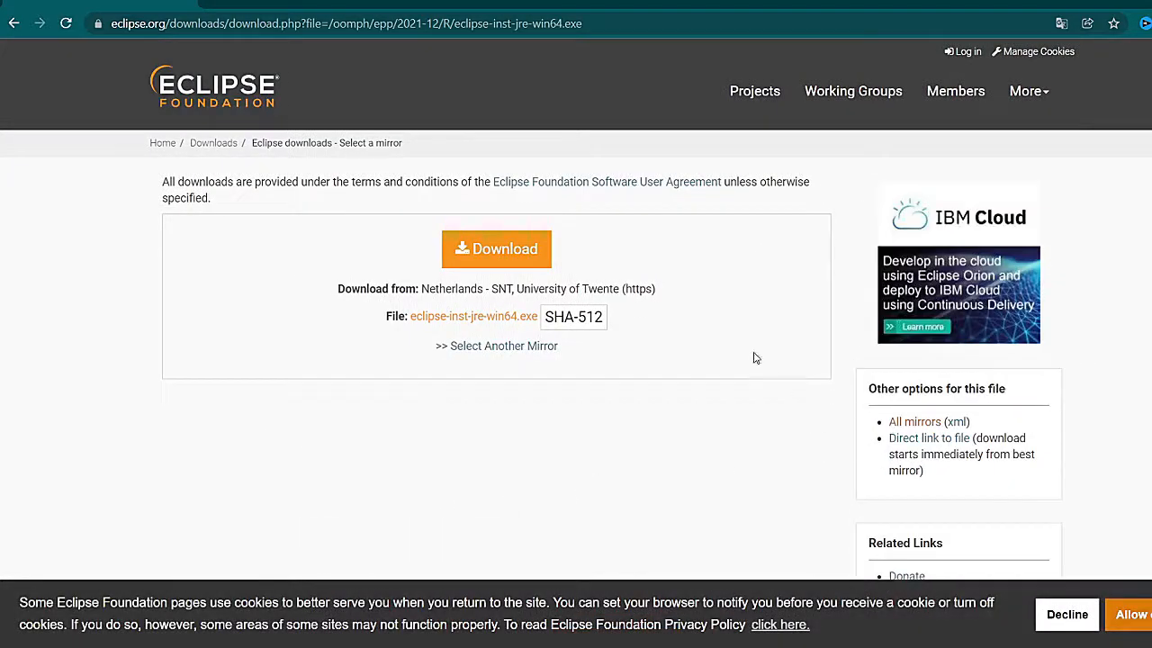
left_click(537, 262)
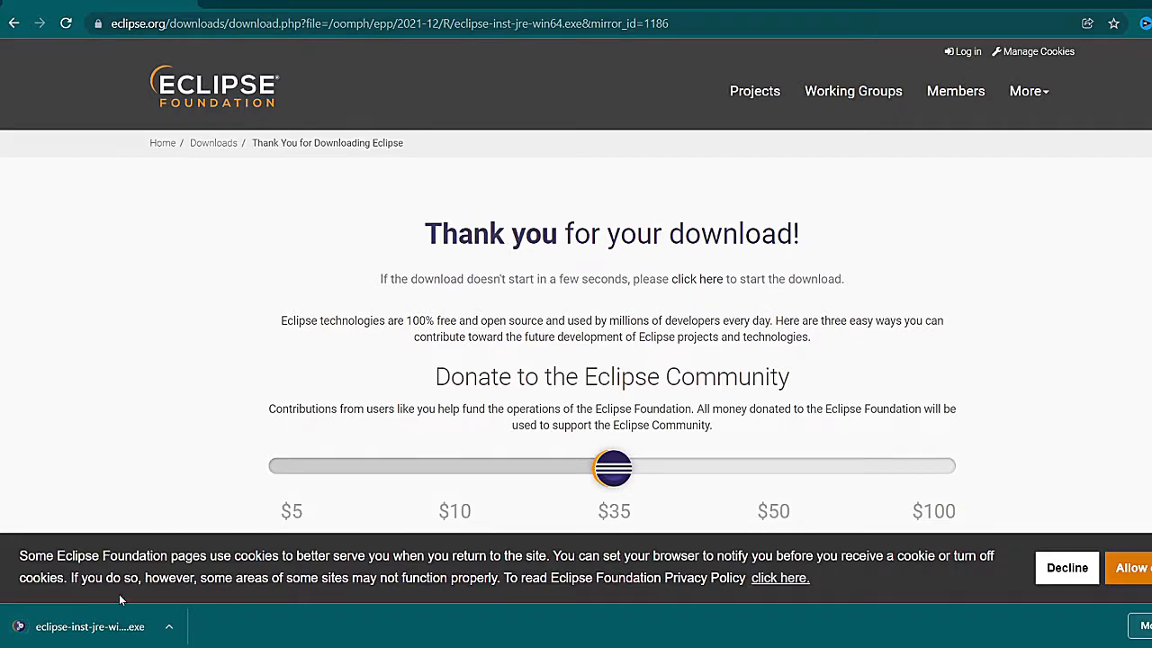
Run the downloaded Eclipse installer and move its window higher up over the download page
left_click(111, 629)
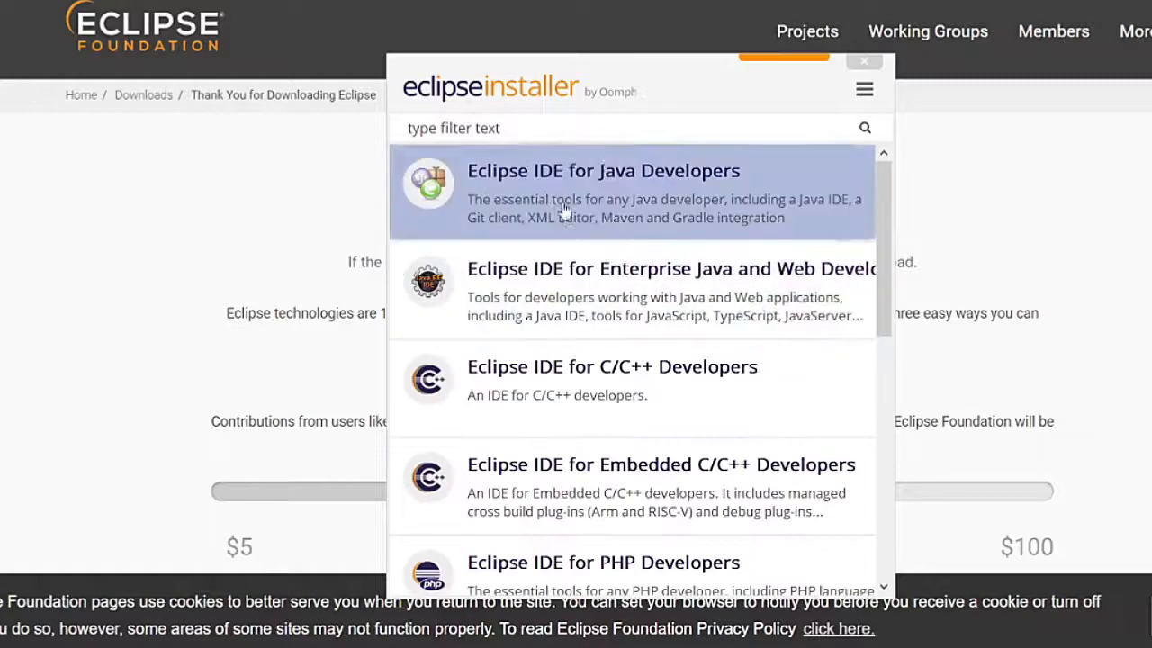
left_click_drag(571, 82, 562, 43)
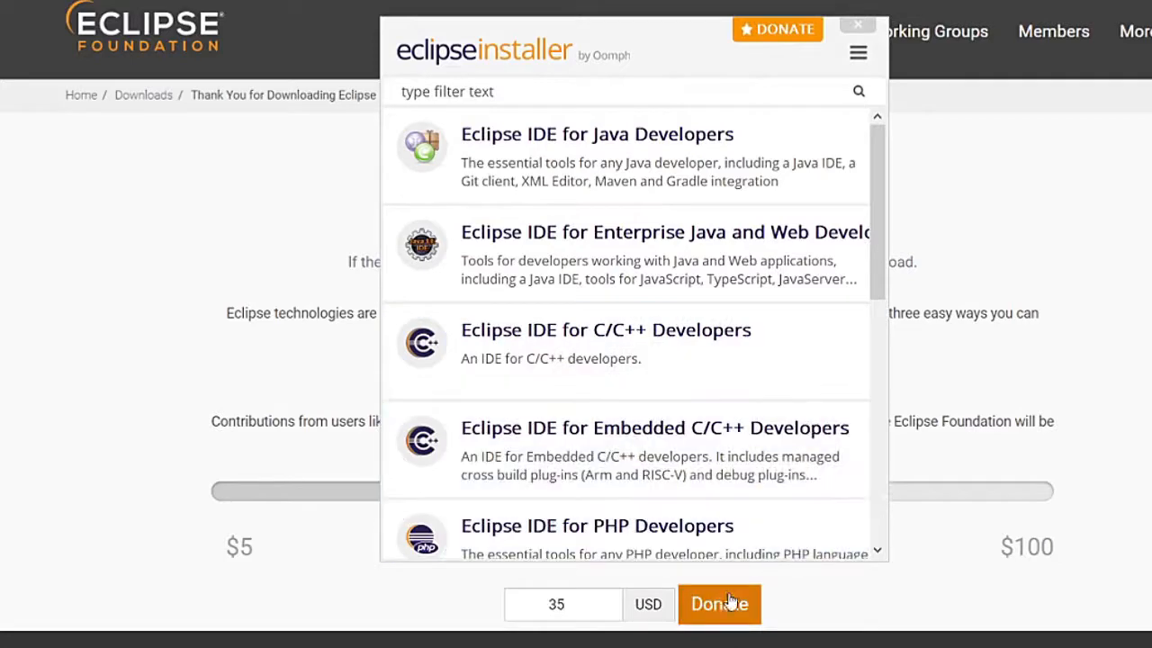
left_click(1080, 644)
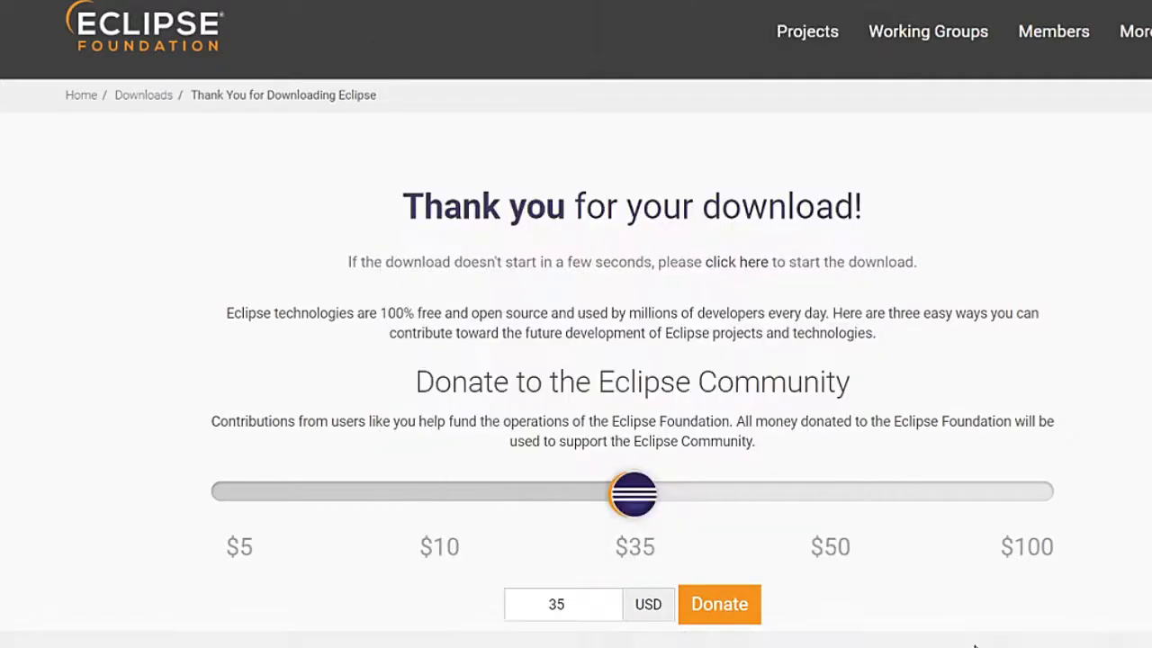
left_click(792, 646)
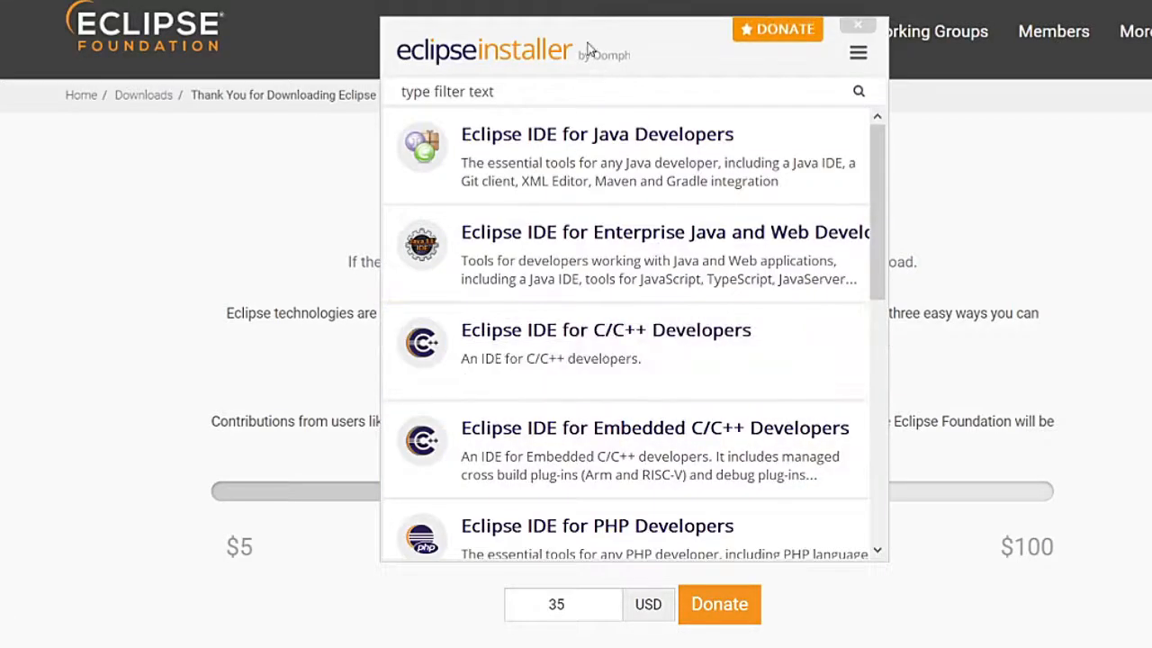
left_click_drag(580, 34, 570, 16)
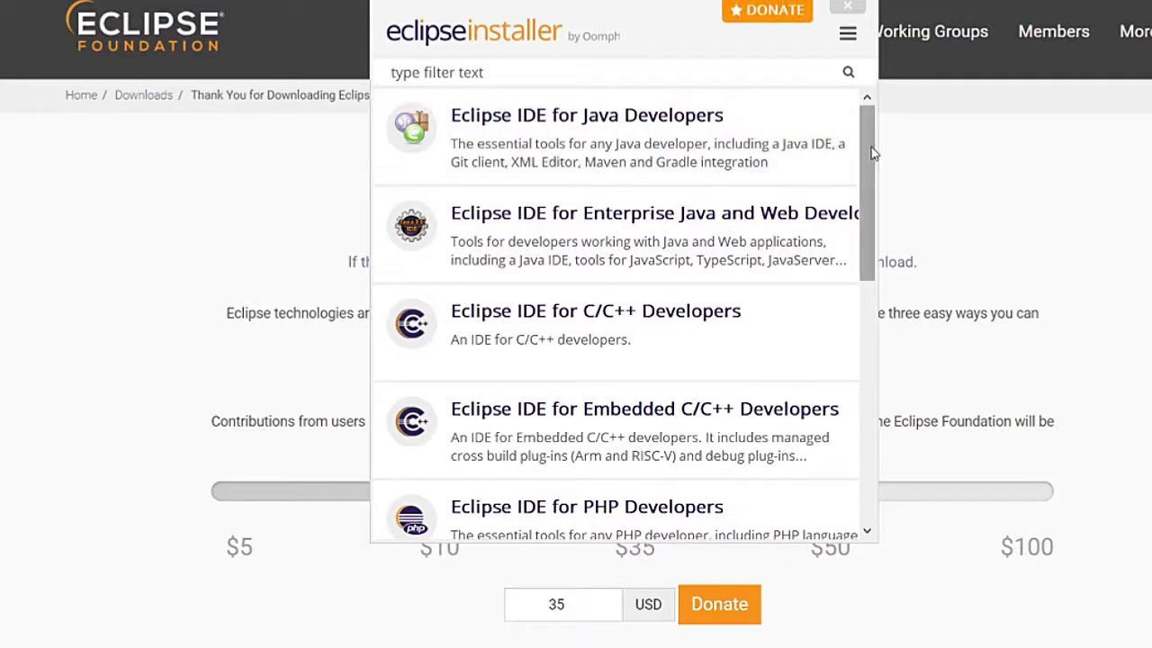
Look through the installer's package list and choose Eclipse IDE for Java Developers
mouse_move(871, 153)
left_mouse_down()
mouse_move(874, 400)
mouse_move(872, 144)
left_mouse_up()
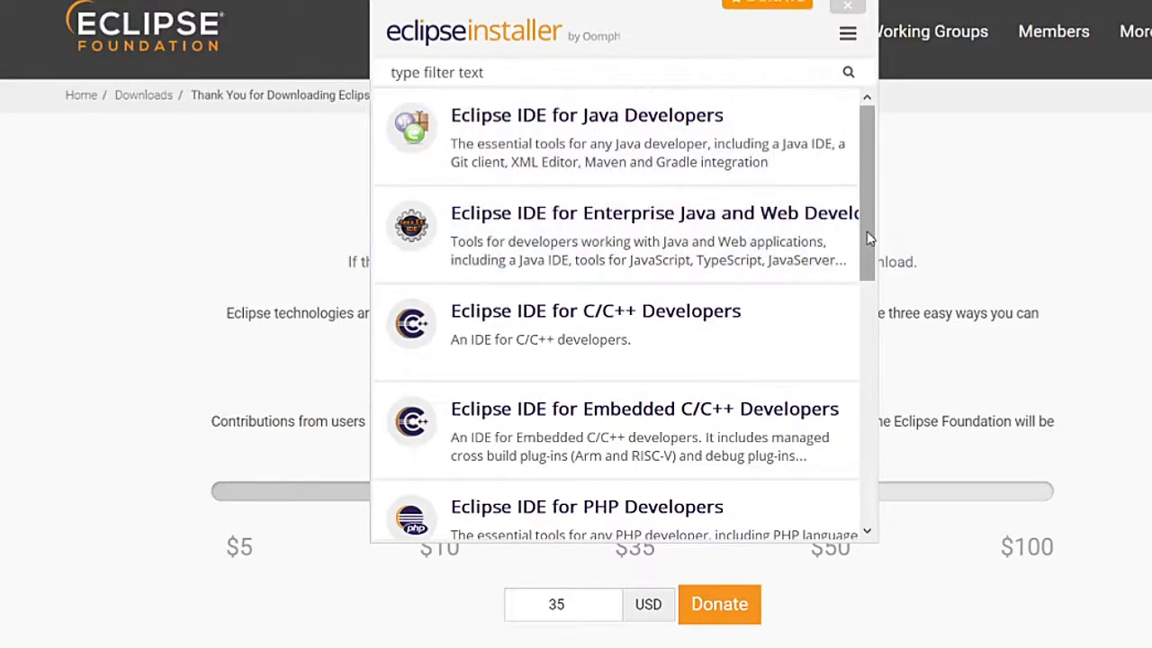
scroll(869, 246, "down", 1)
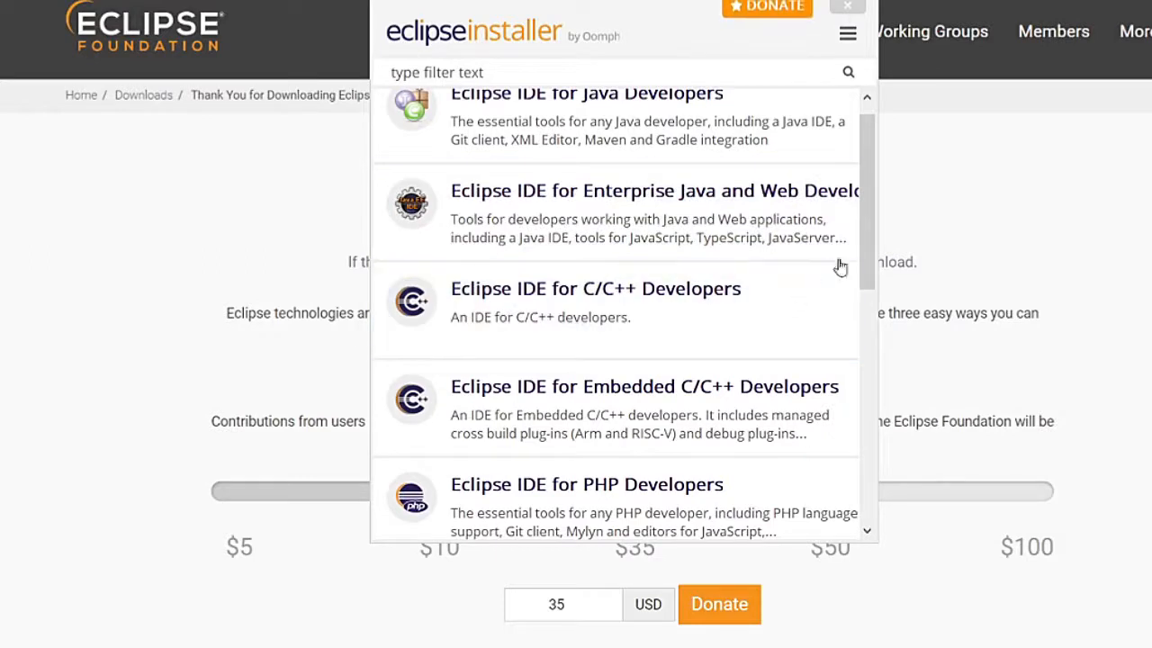
left_click_drag(871, 261, 866, 288)
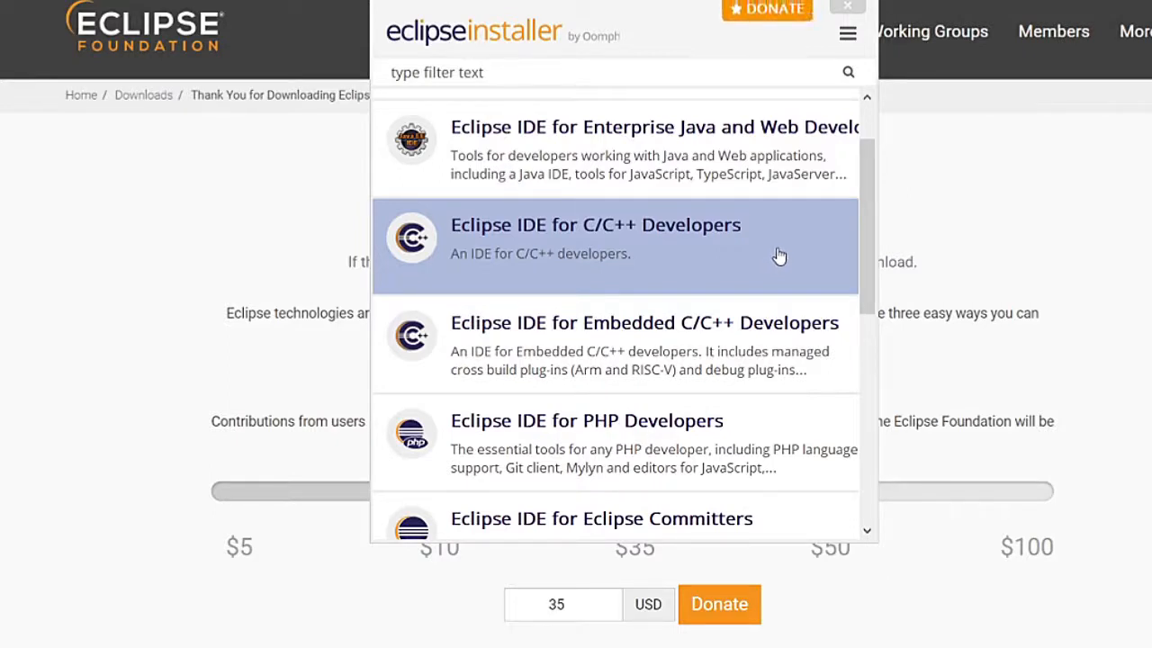
left_click_drag(867, 259, 871, 280)
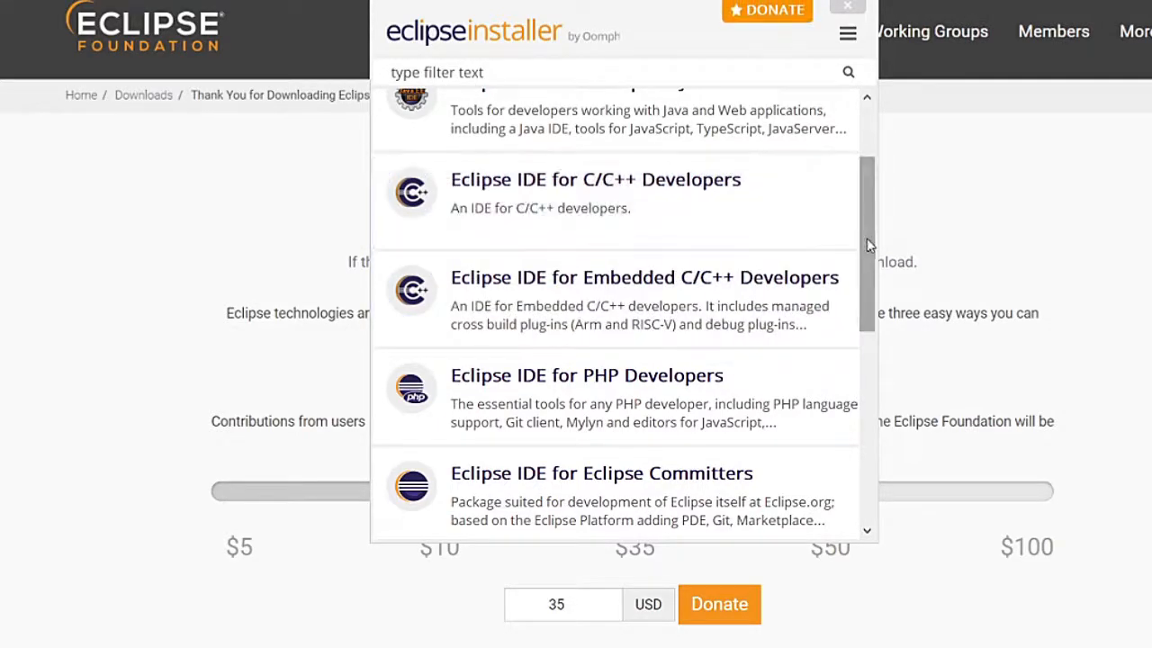
left_click_drag(862, 282, 872, 380)
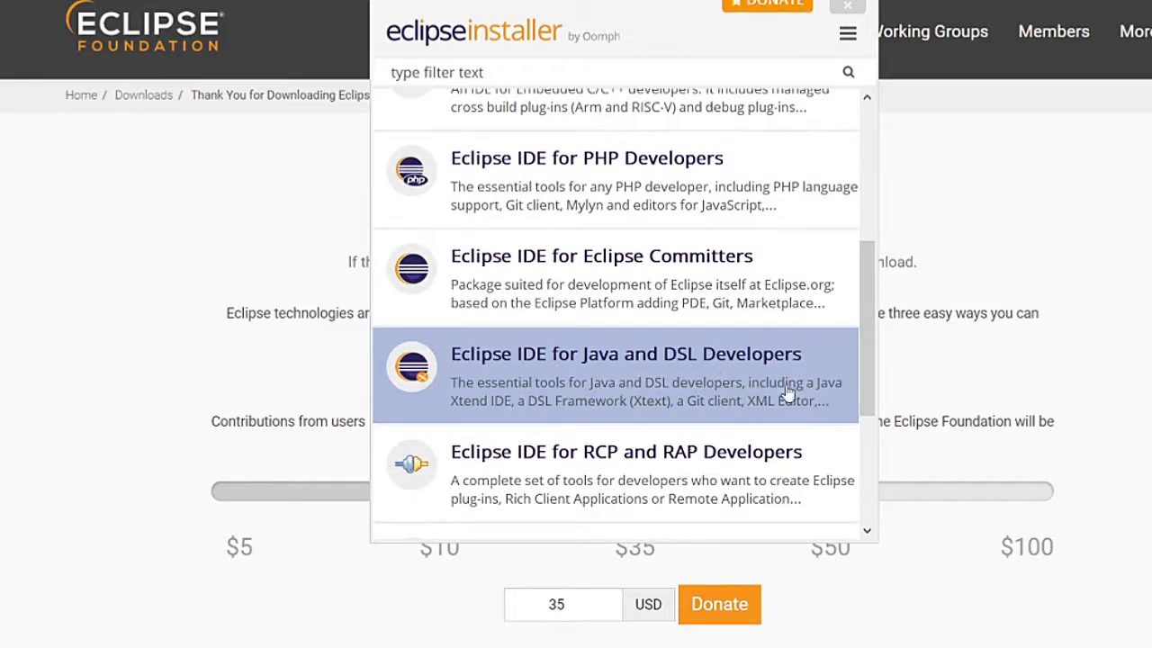
left_click_drag(862, 358, 893, 171)
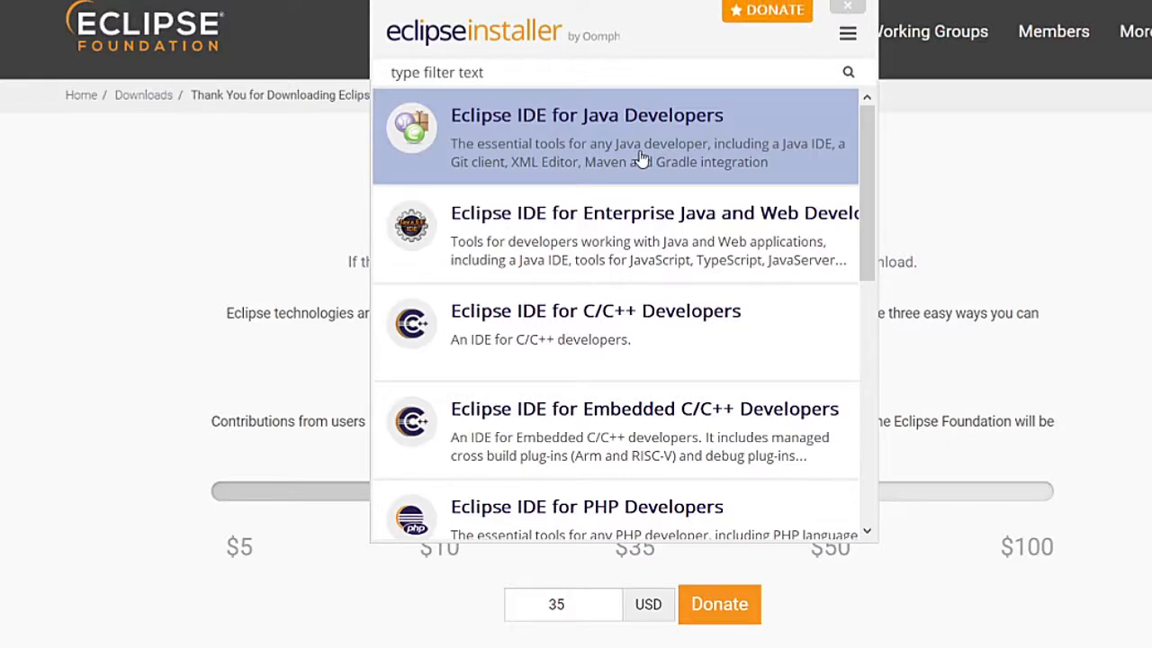
left_click(641, 156)
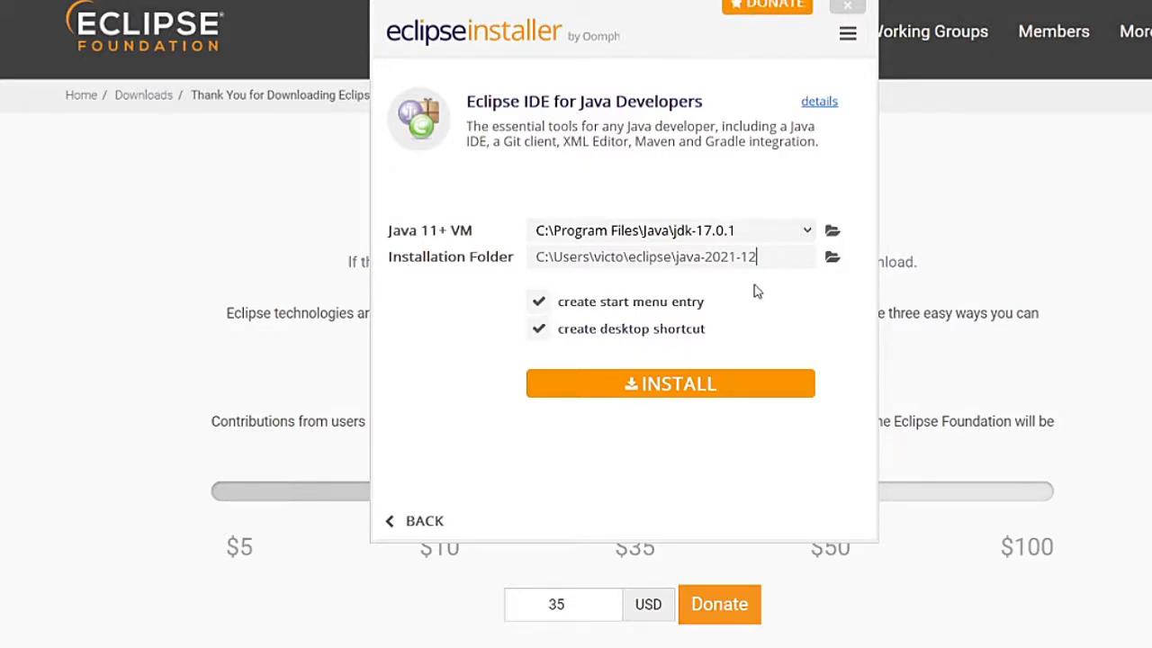
Install the Java Developers package with the preset options, reading through and accepting the Eclipse Foundation Software User Agreement
left_click(762, 383)
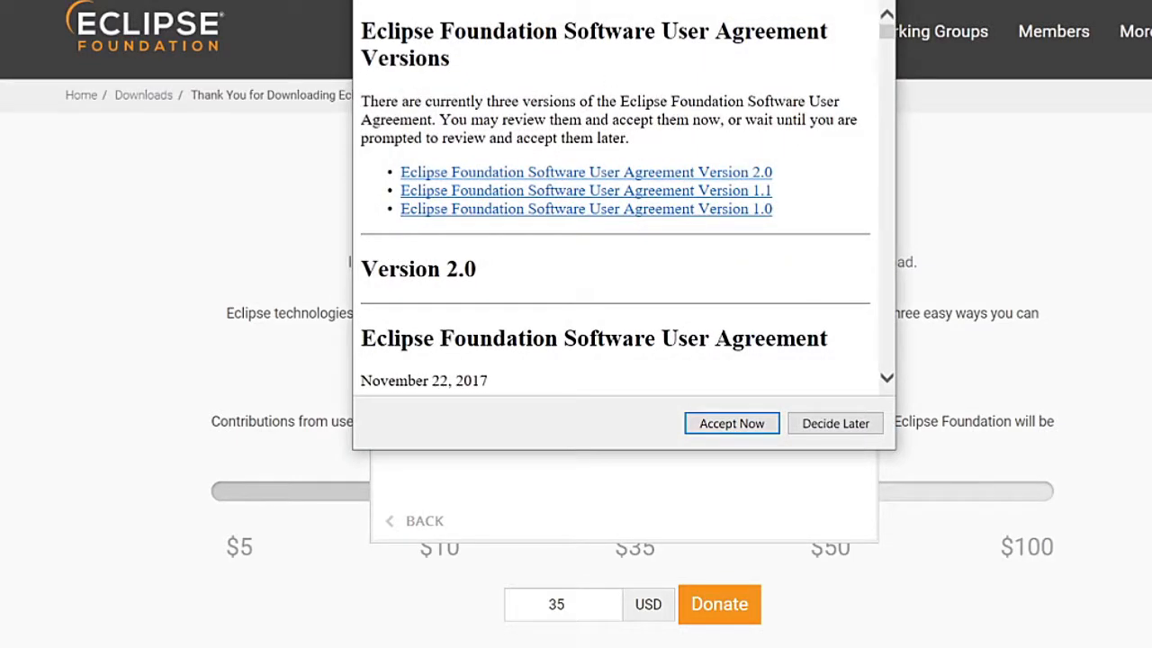
left_click_drag(652, 0, 644, 6)
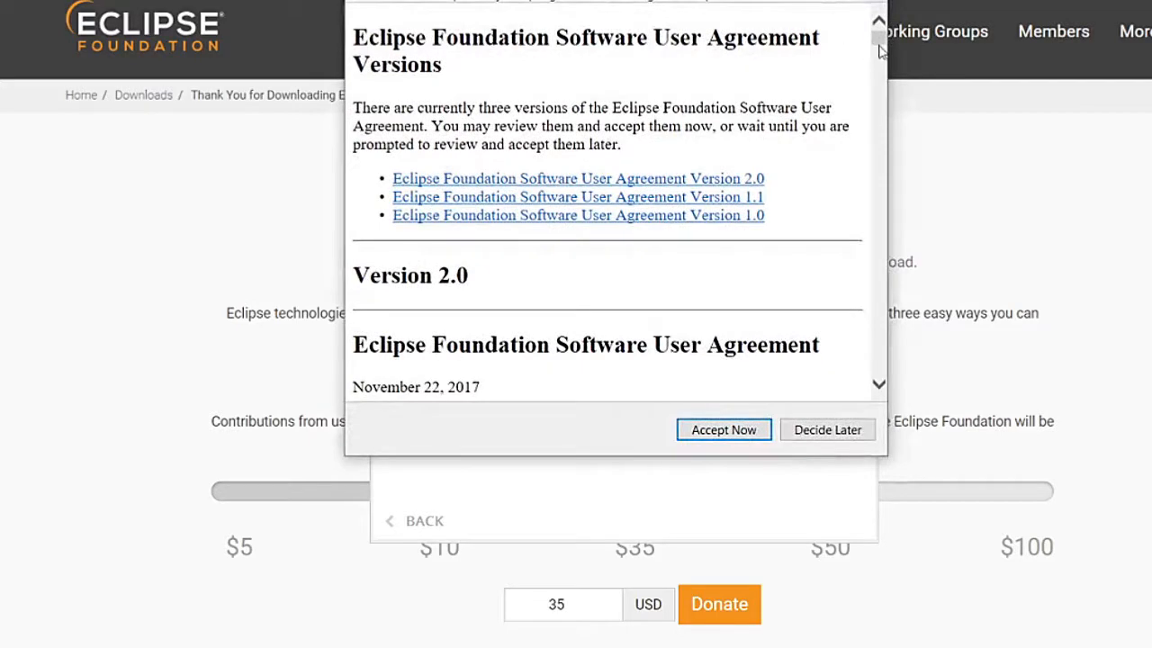
scroll(879, 52, "down", 2)
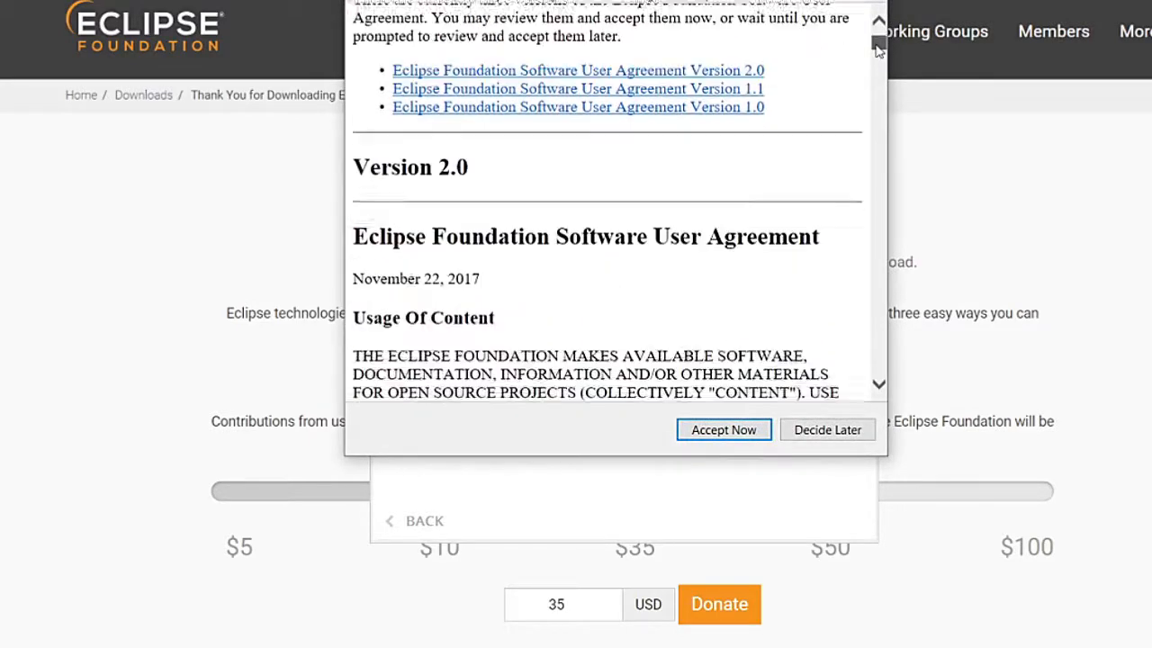
left_click_drag(879, 52, 879, 58)
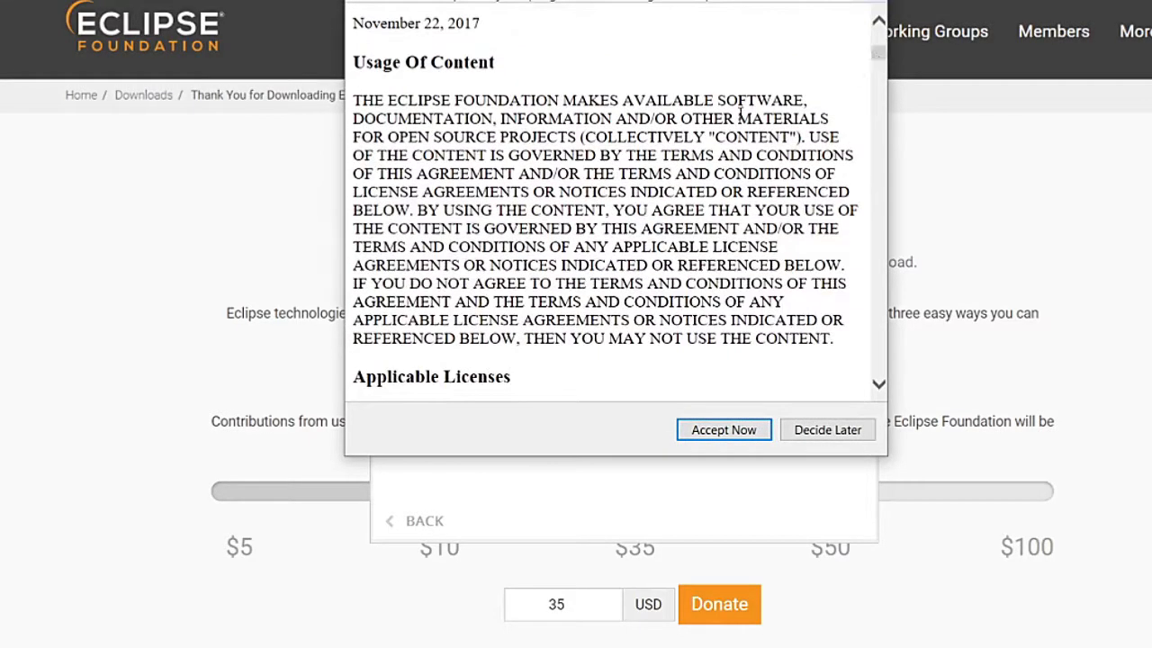
scroll(689, 148, "up", 5)
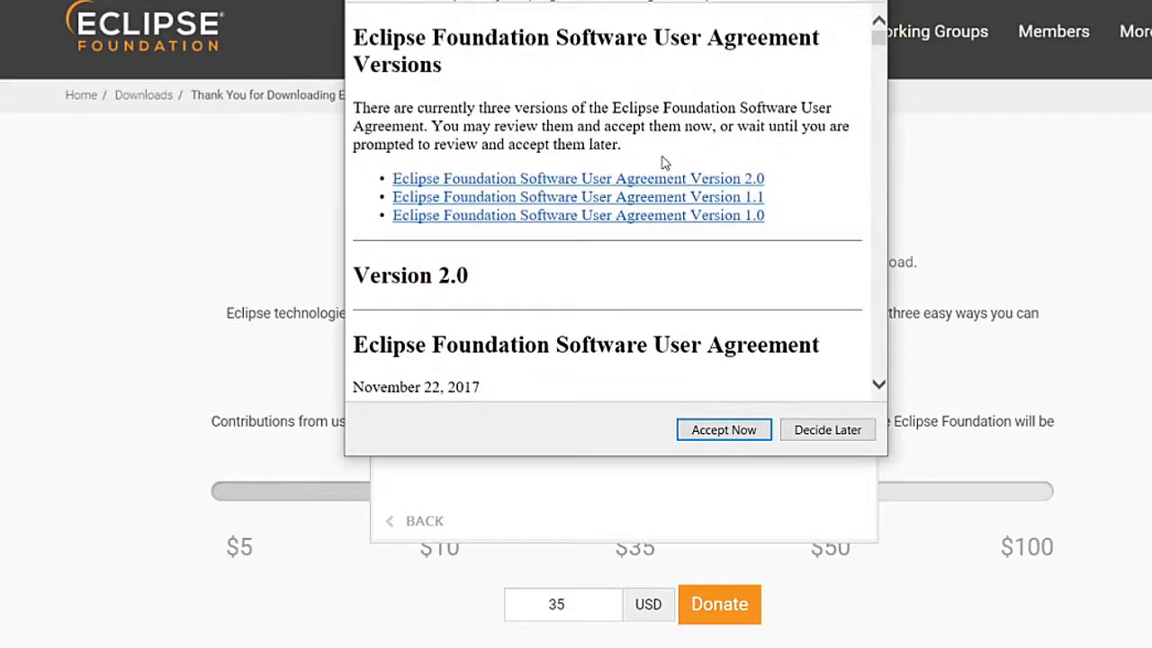
scroll(663, 162, "down", 1)
scroll(663, 162, "up", 1)
scroll(663, 162, "down", 2)
scroll(663, 158, "down", 7)
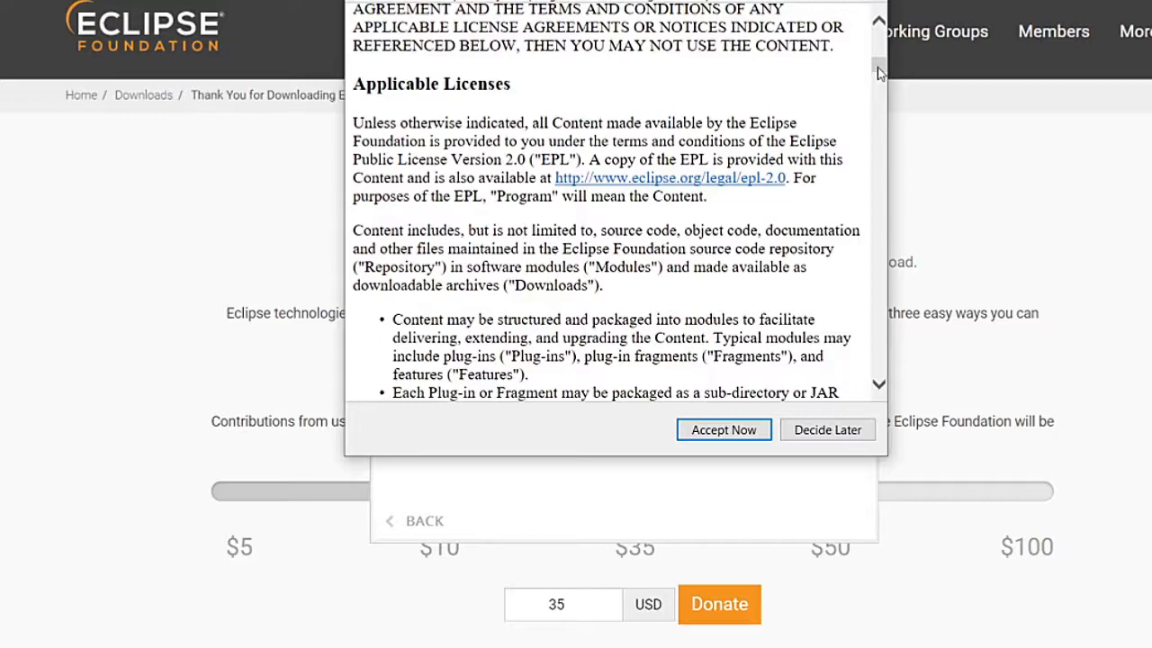
left_click_drag(879, 72, 879, 385)
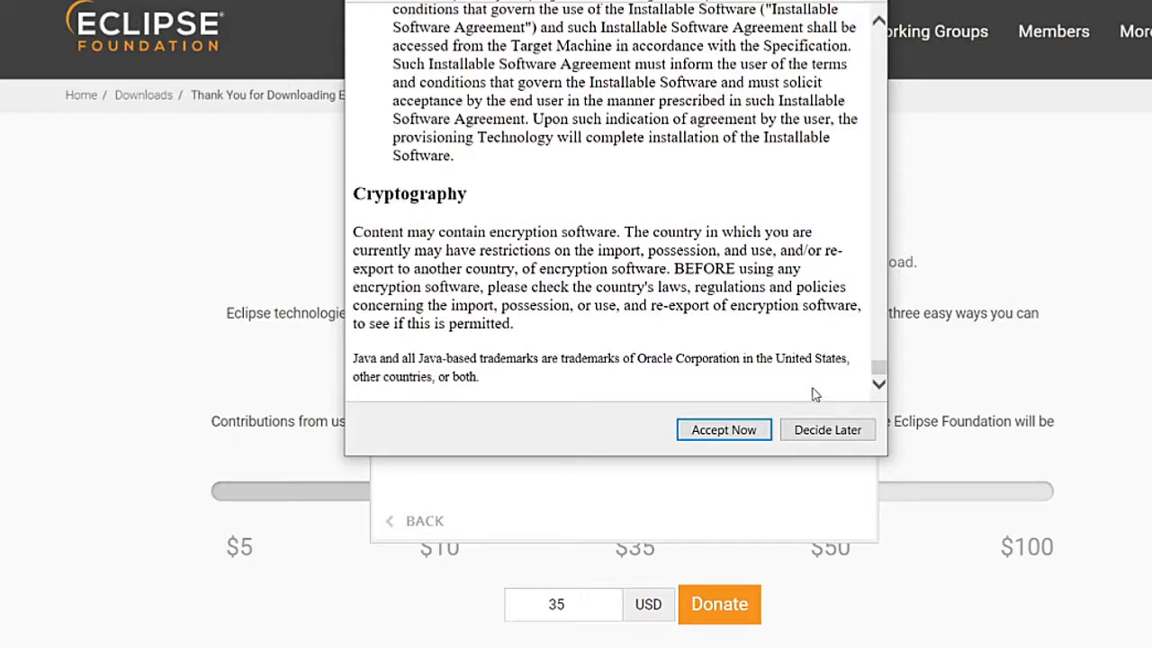
left_click(723, 430)
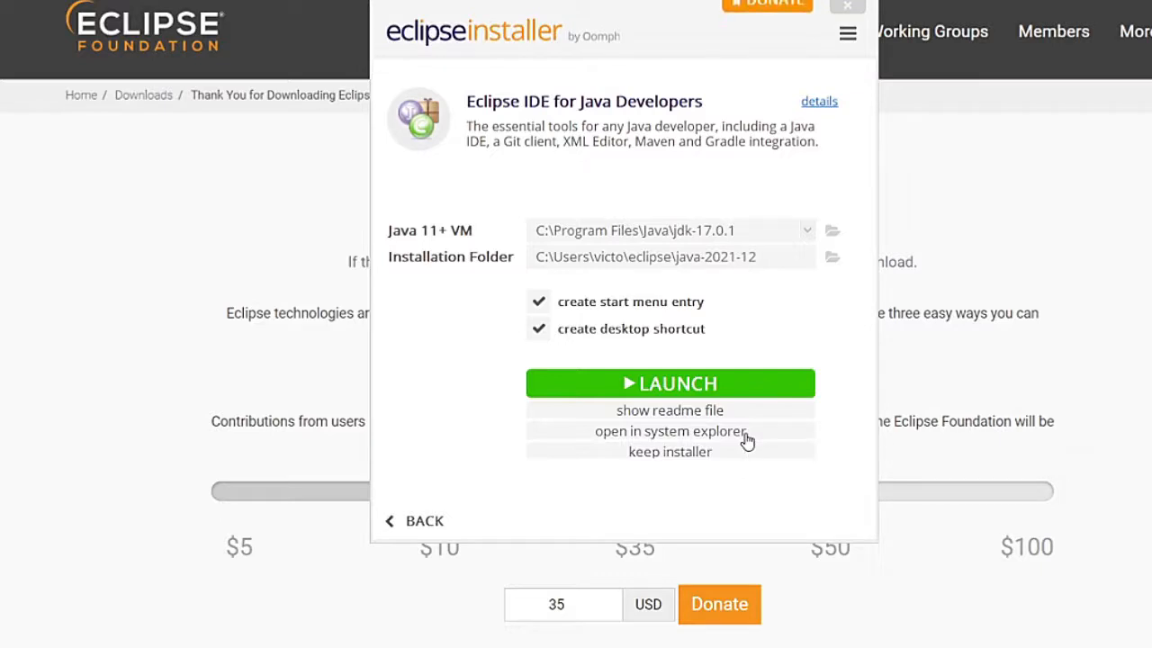
Launch the installed Eclipse IDE with the default eclipse-workspace directory
left_click(716, 391)
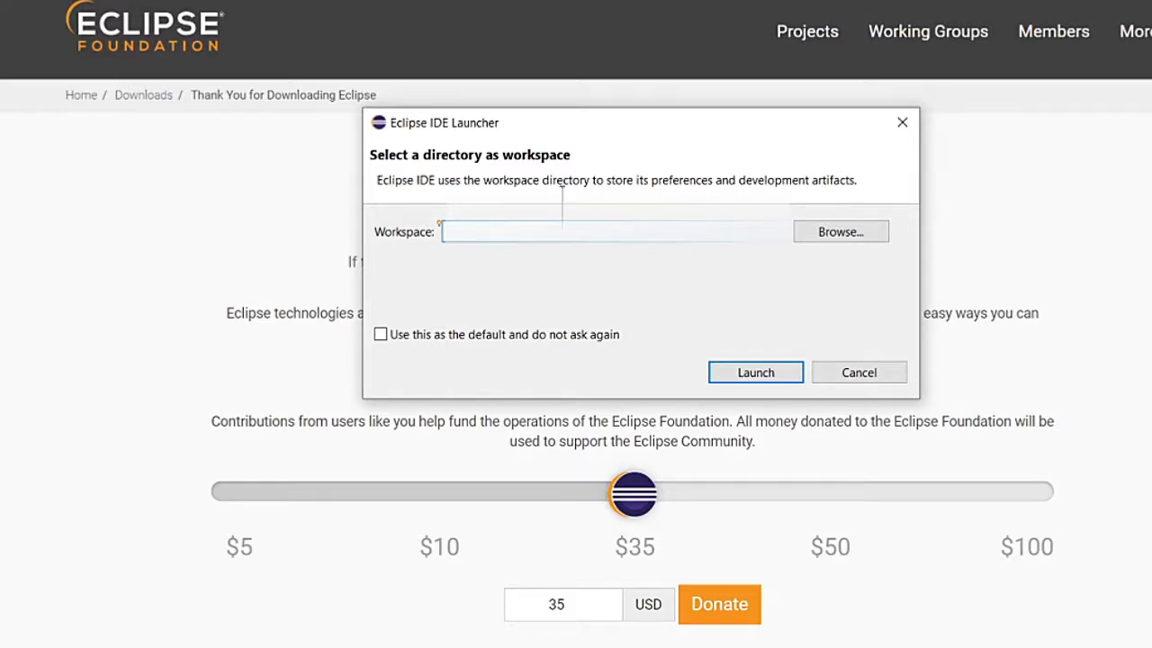
left_click(821, 236)
left_click(1111, 152)
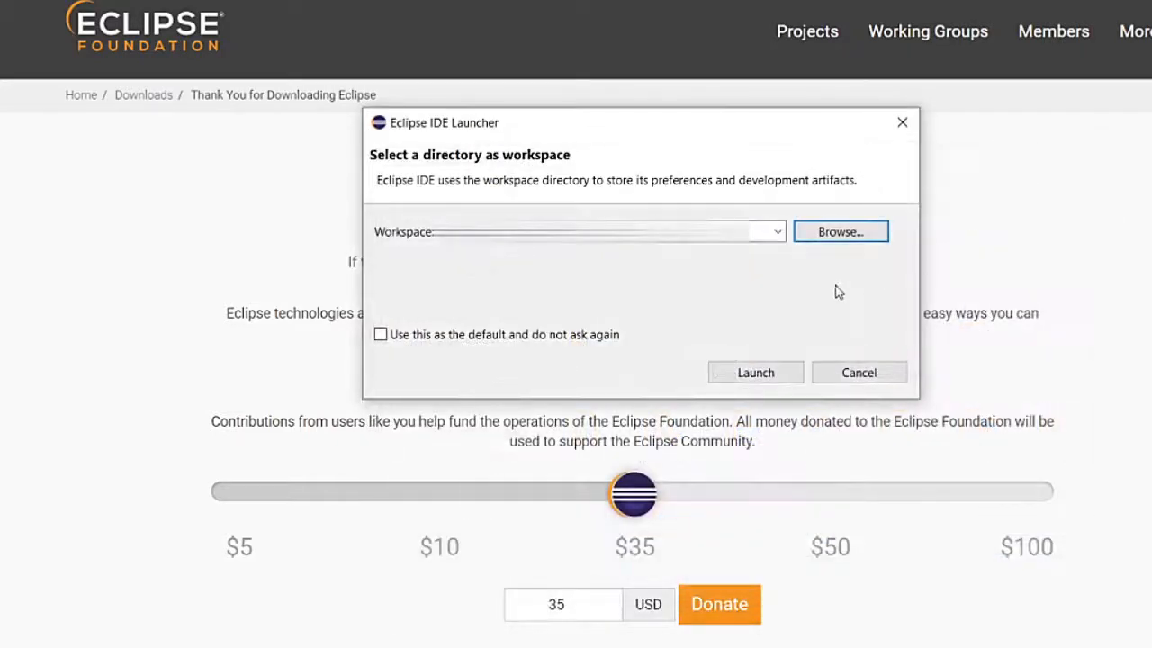
left_click(792, 375)
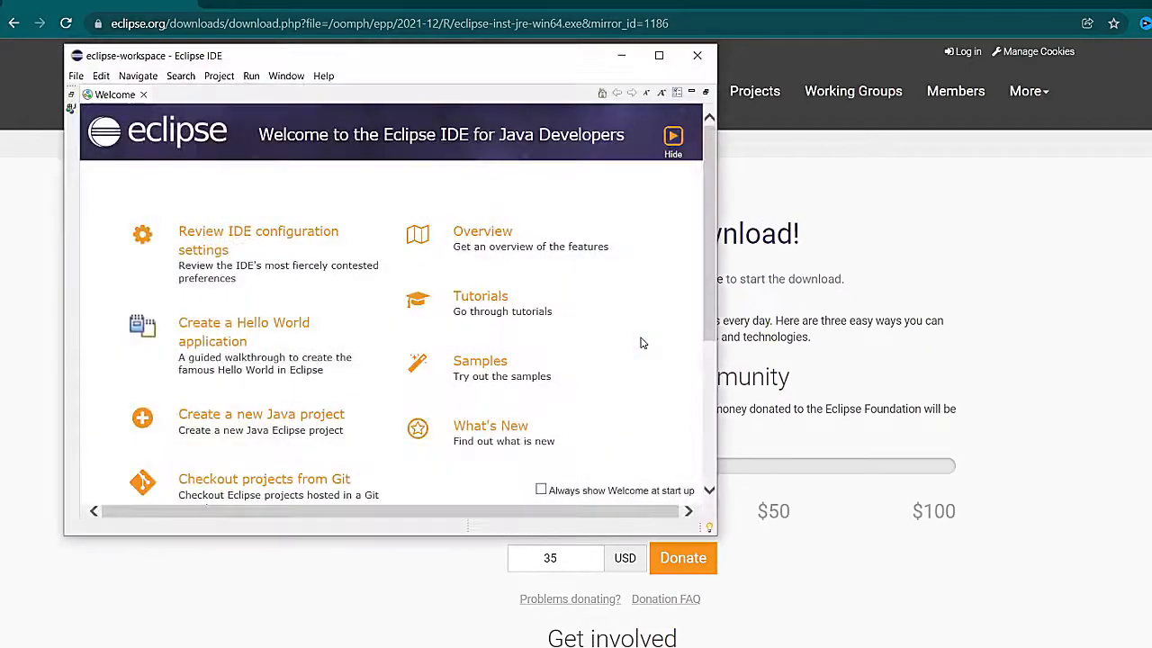
Maximize the Eclipse IDE window, return to it from the browser's donation page, and close the Welcome page
left_click(659, 55)
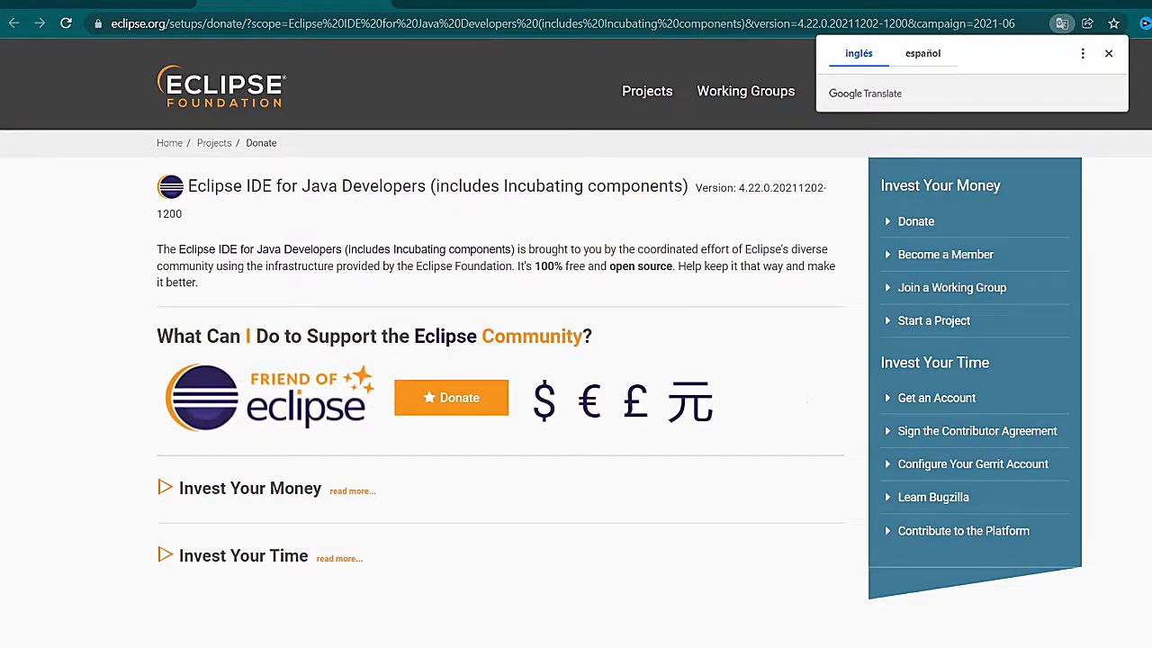
left_click(737, 644)
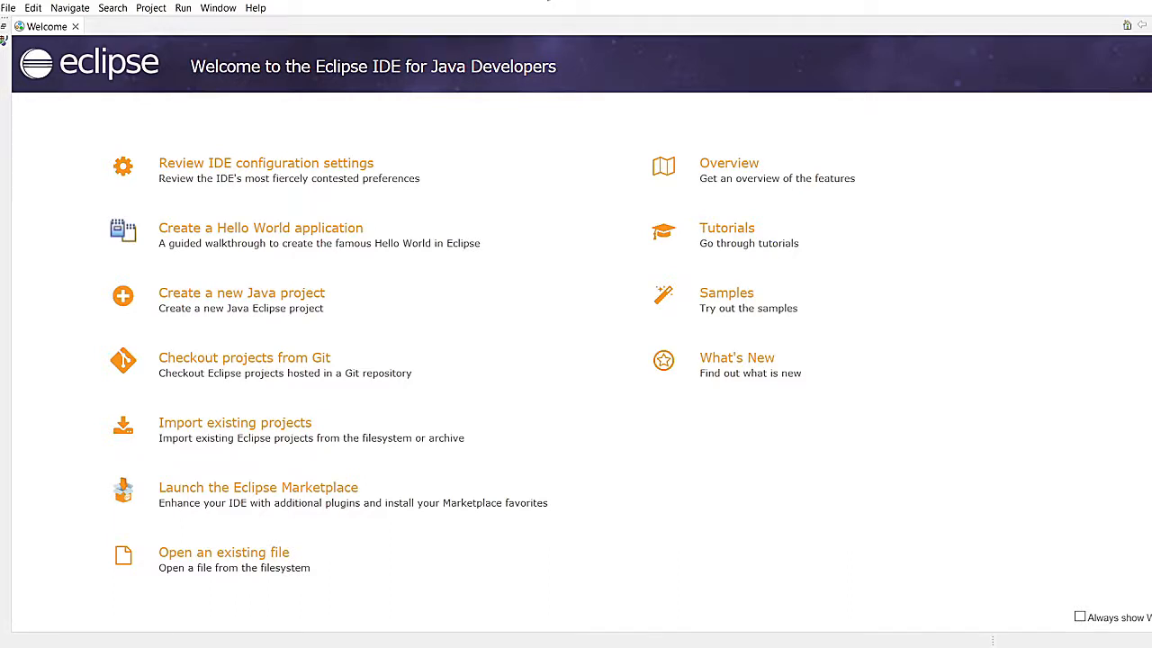
left_click(75, 27)
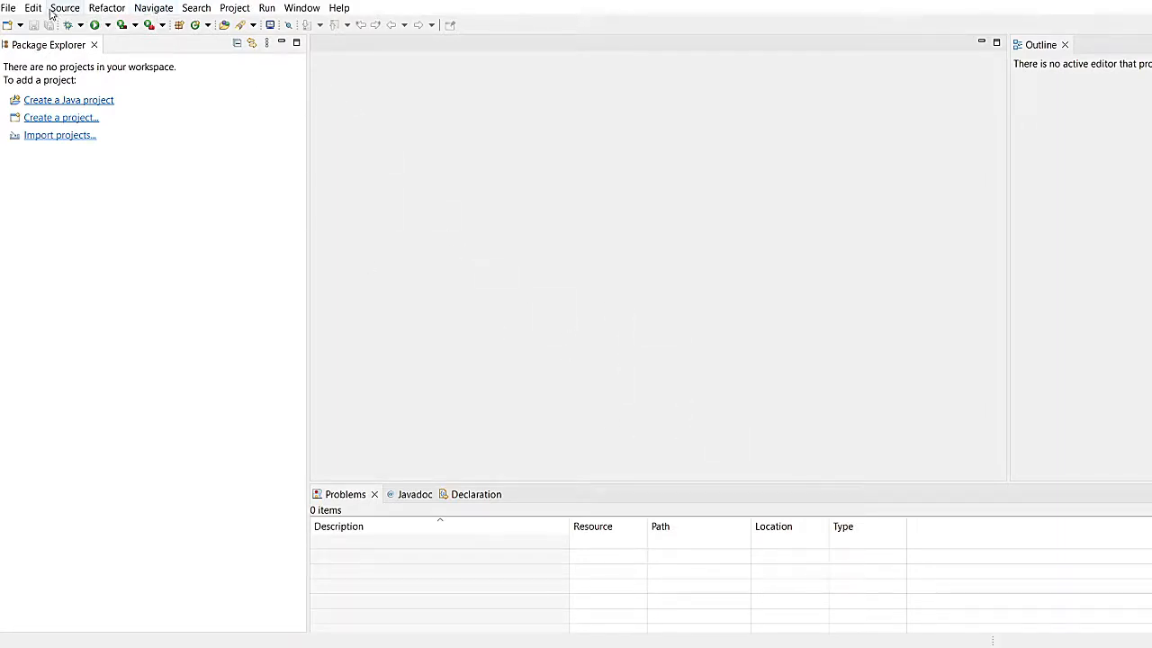
left_click(9, 9)
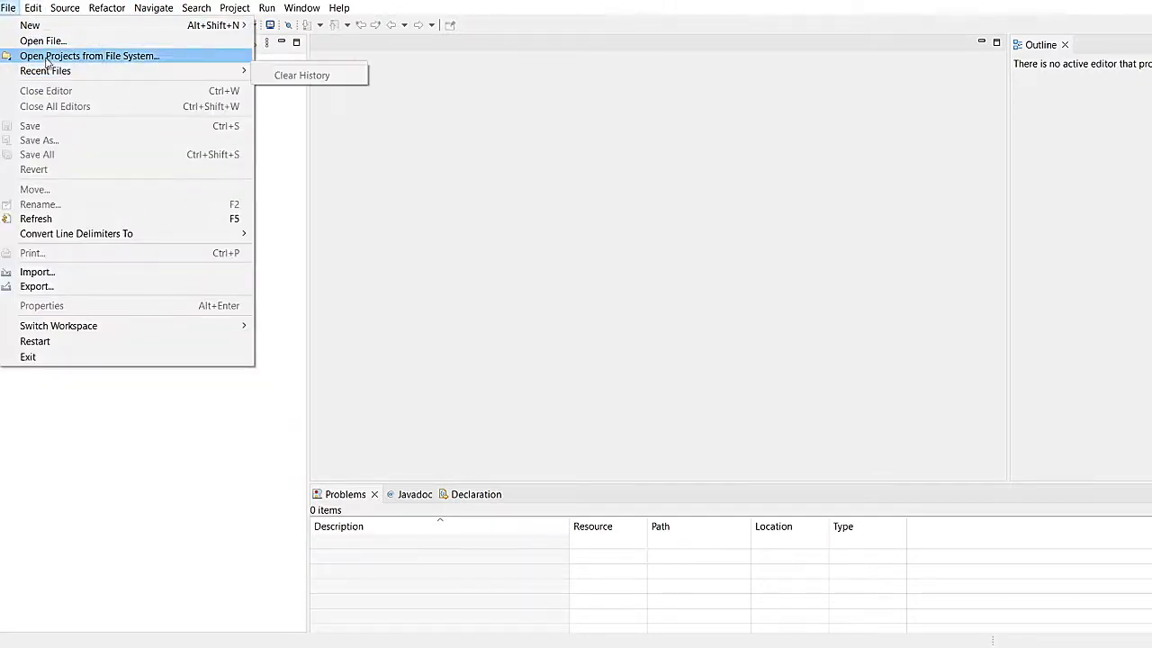
mouse_move(73, 30)
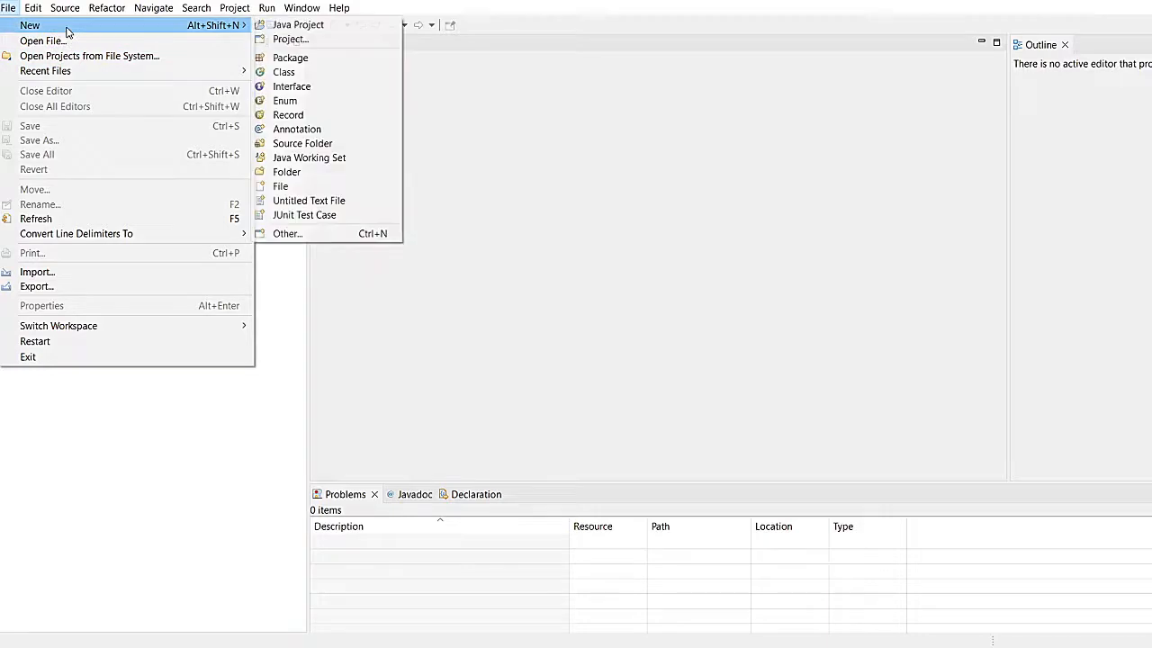
left_click(335, 27)
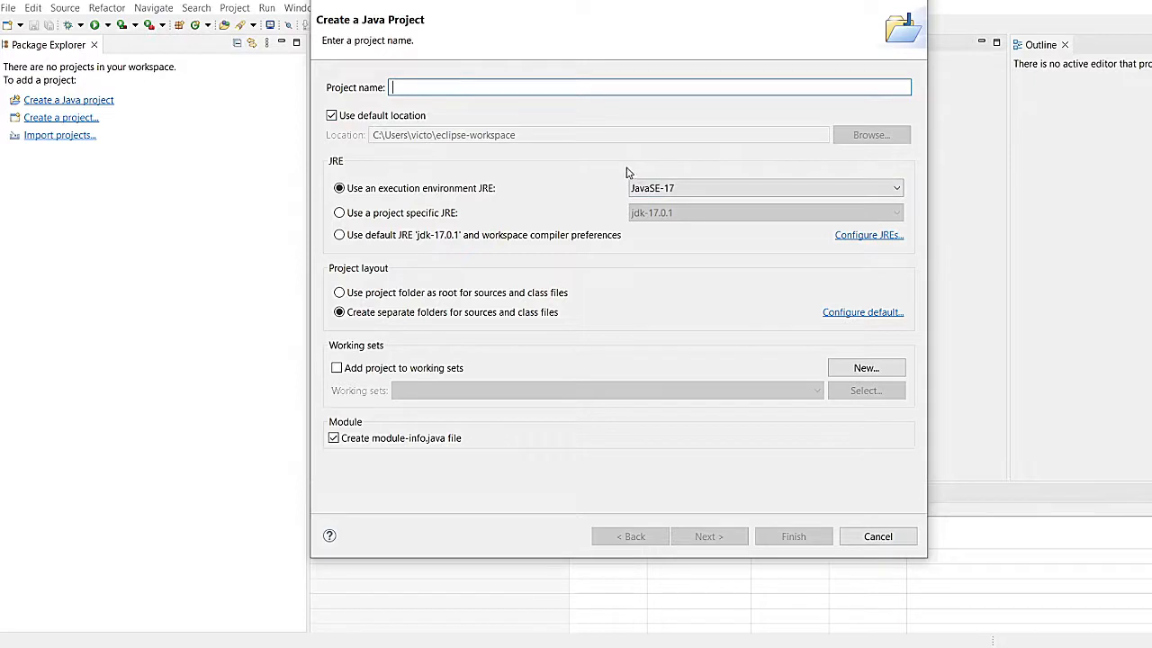
left_click(878, 537)
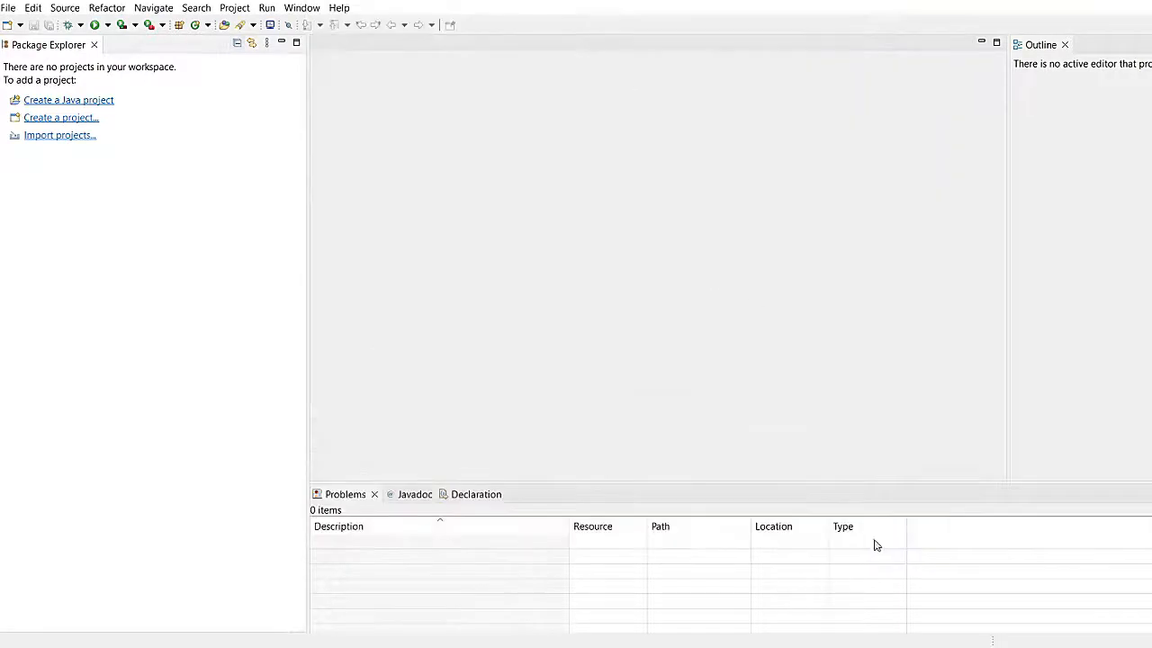